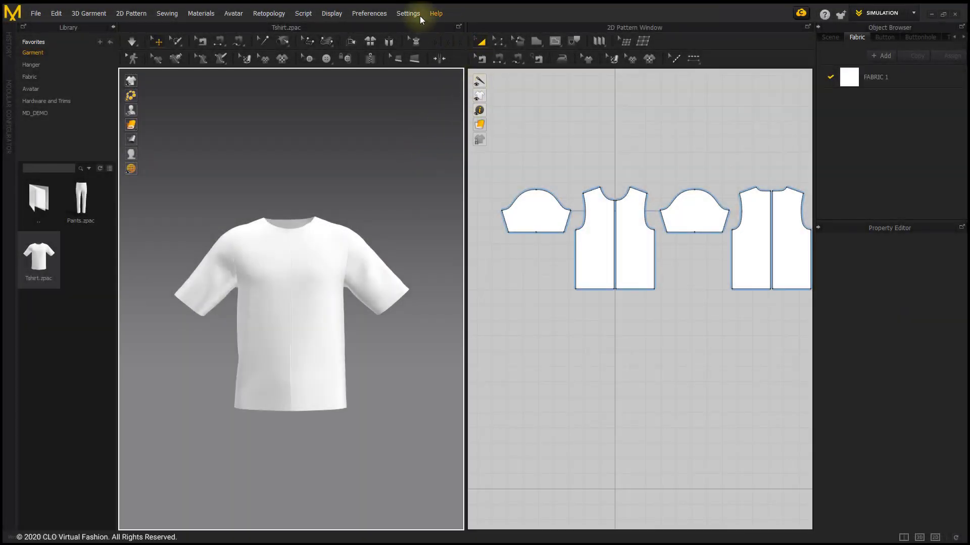
Open Settings > User Settings, which shows Antialiasing at x16.
click(411, 13)
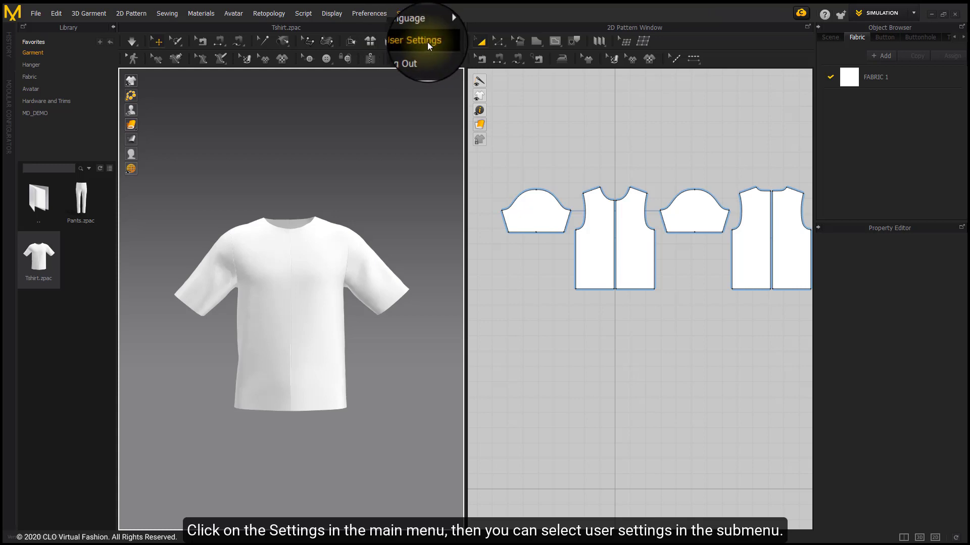
click(427, 41)
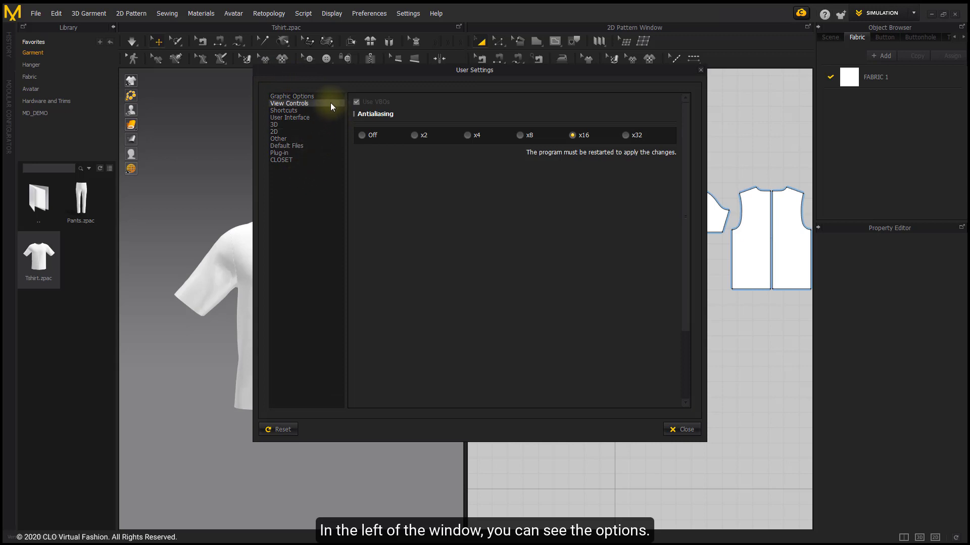
On the View Controls page, try the Maya navigation preset, then return to Regular Mouse.
click(292, 104)
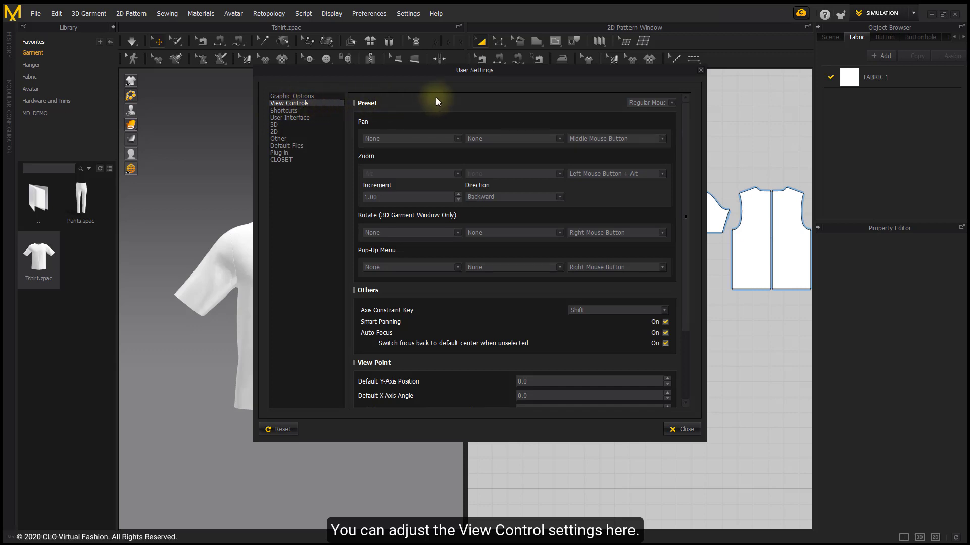
click(644, 103)
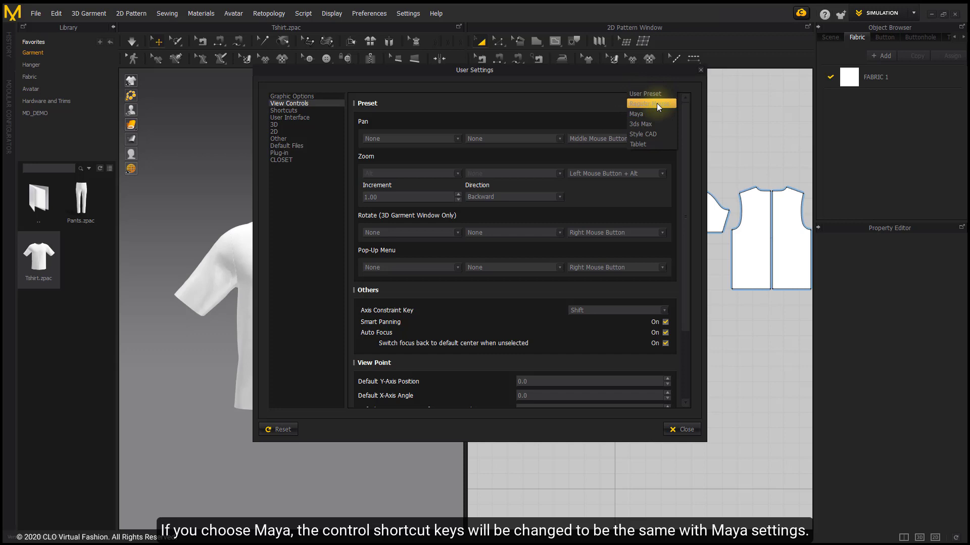
click(653, 113)
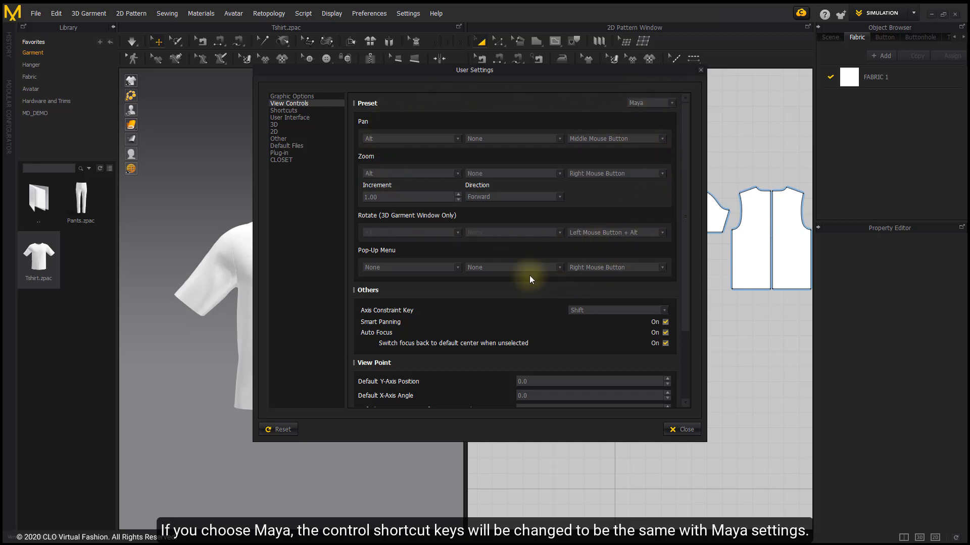
click(656, 102)
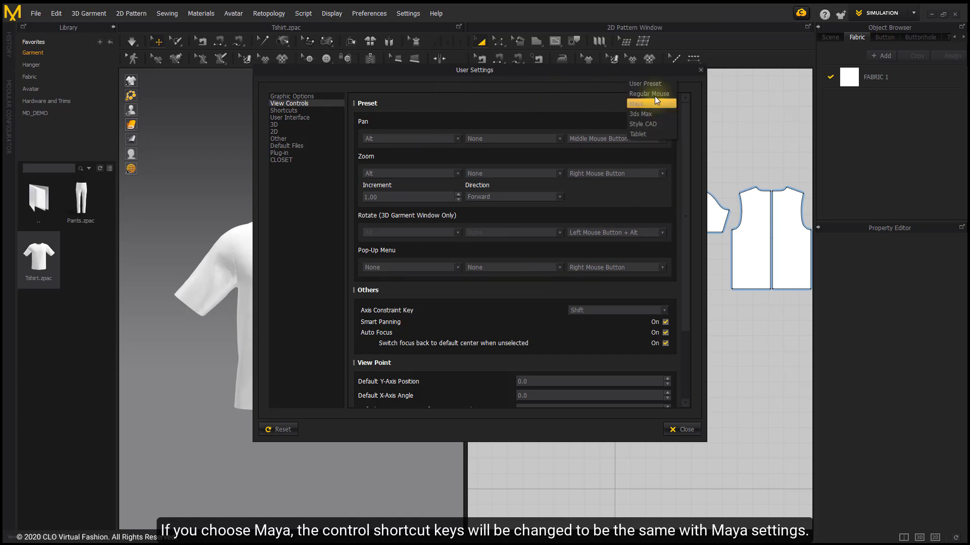
click(654, 95)
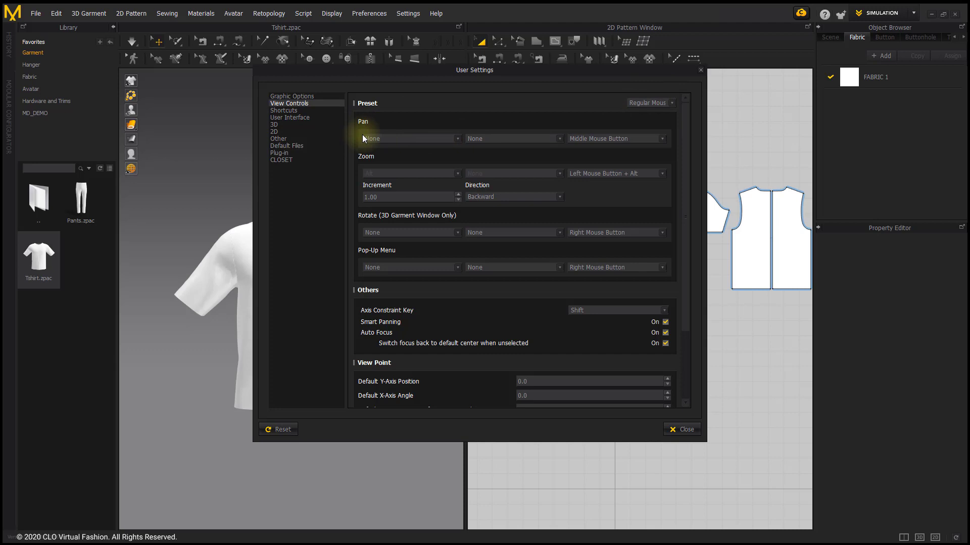
Keep Pan set to None, None and Middle Mouse Button.
click(457, 141)
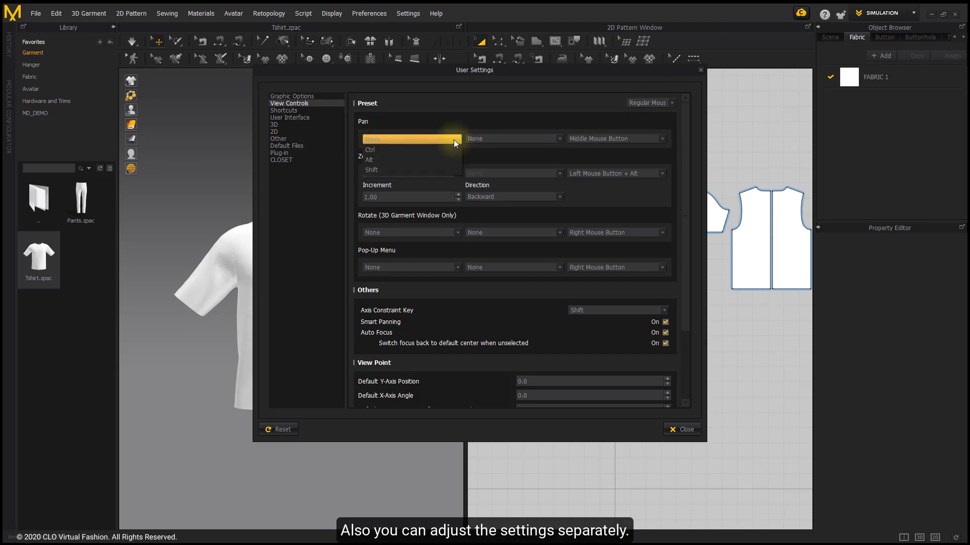
click(454, 140)
click(483, 135)
click(484, 134)
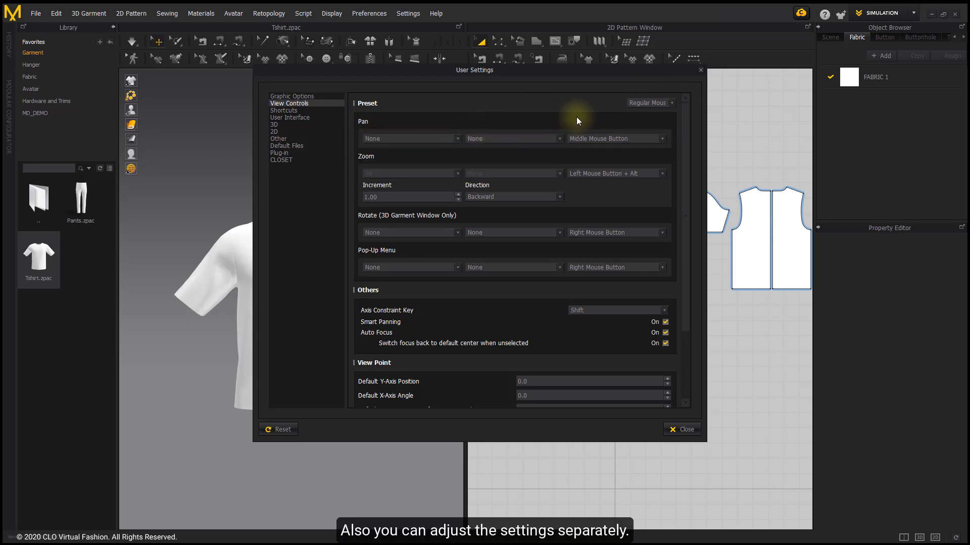
click(595, 138)
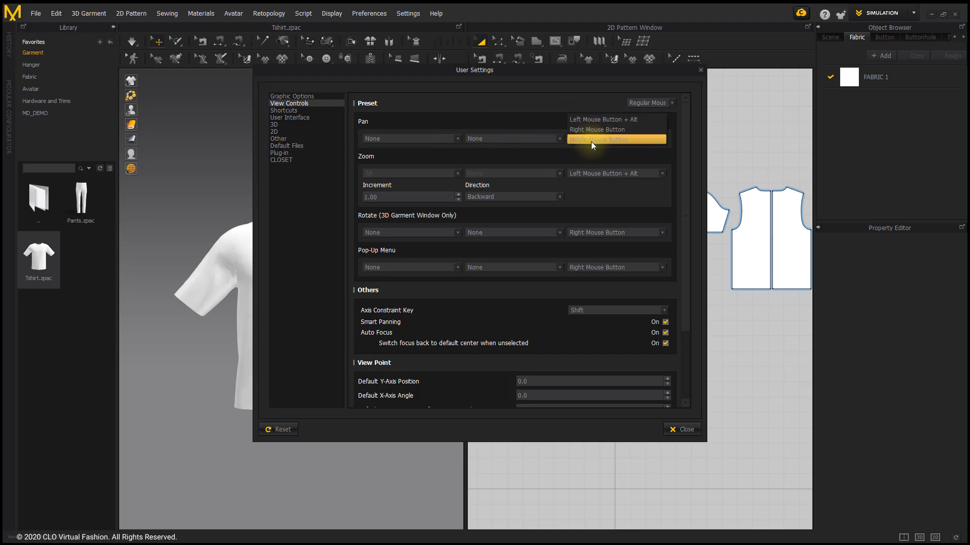
click(589, 141)
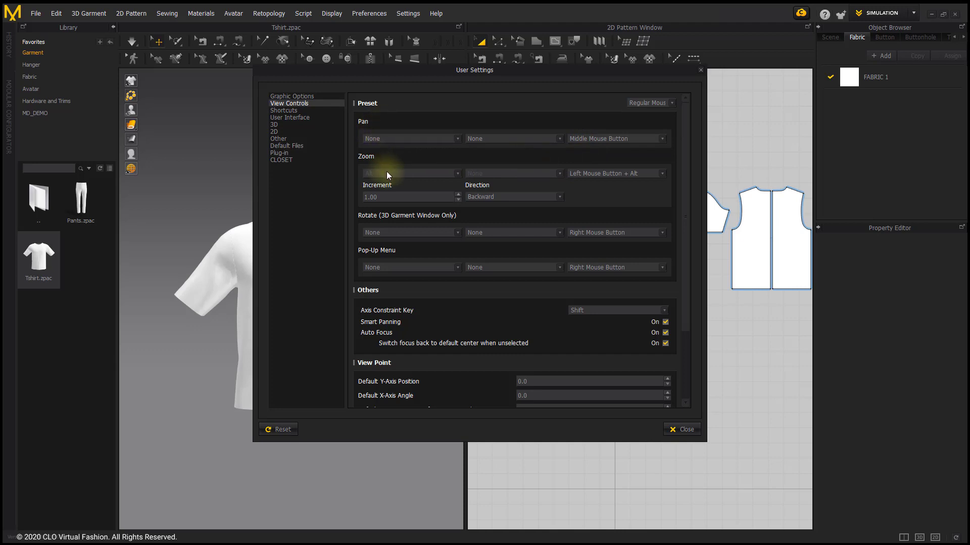
Change the Zoom Increment from 1.00 to 10.
double_click(391, 197)
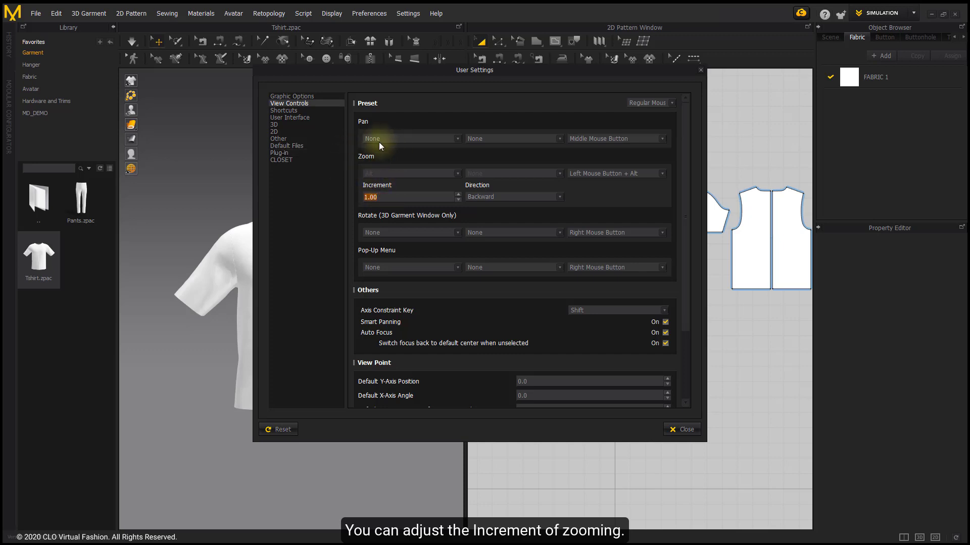
click(379, 197)
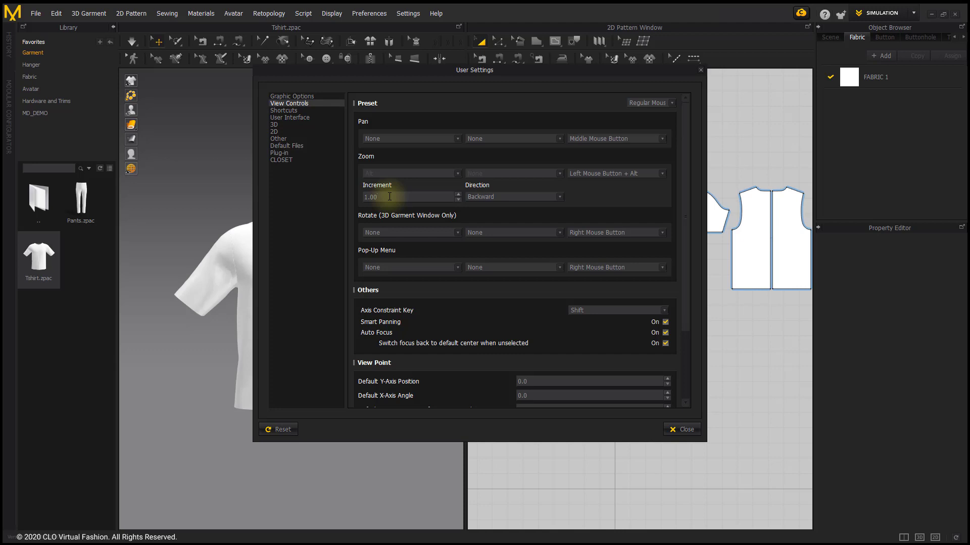
double_click(379, 197)
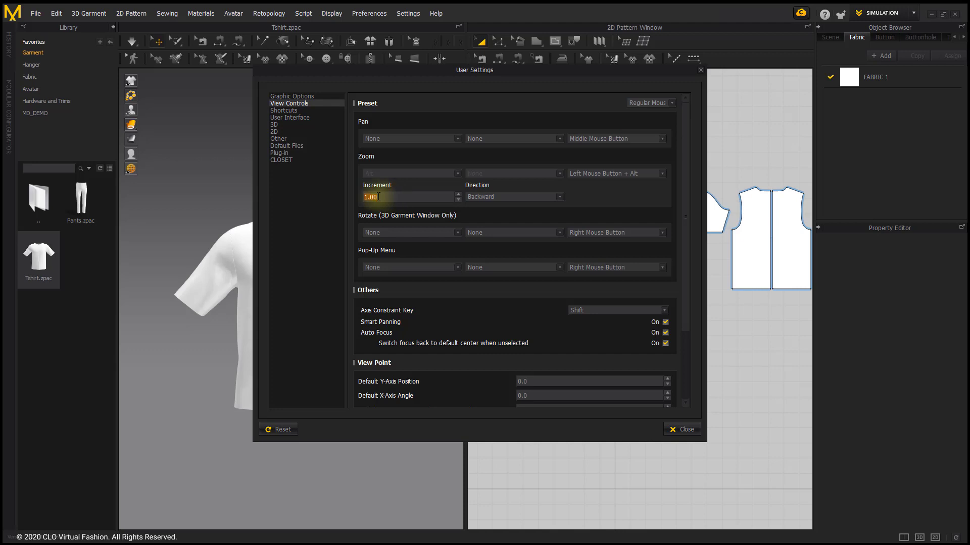
text(10)
key(Return)
Close User Settings and scroll-zoom on the T-shirt to test the faster zoom.
click(686, 429)
scroll(374, 263, down, 5)
scroll(374, 263, up, 3)
scroll(374, 264, down, 1)
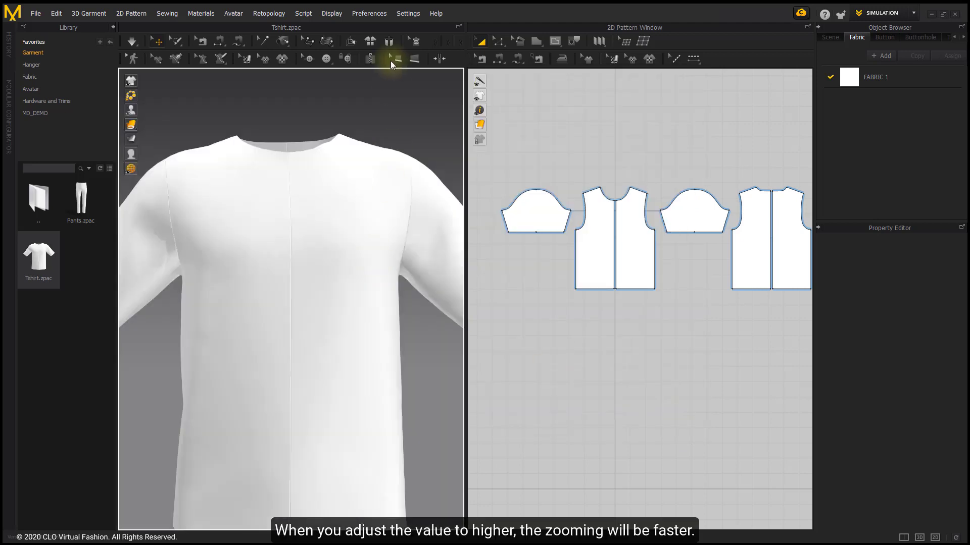
Reopen User Settings > View Controls and set Zoom Increment back to 1.00.
click(407, 14)
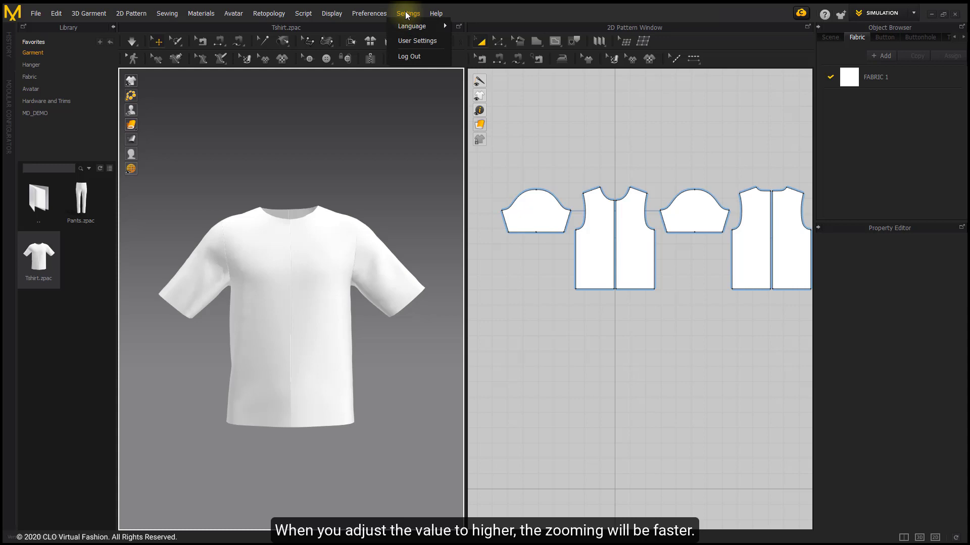
click(407, 42)
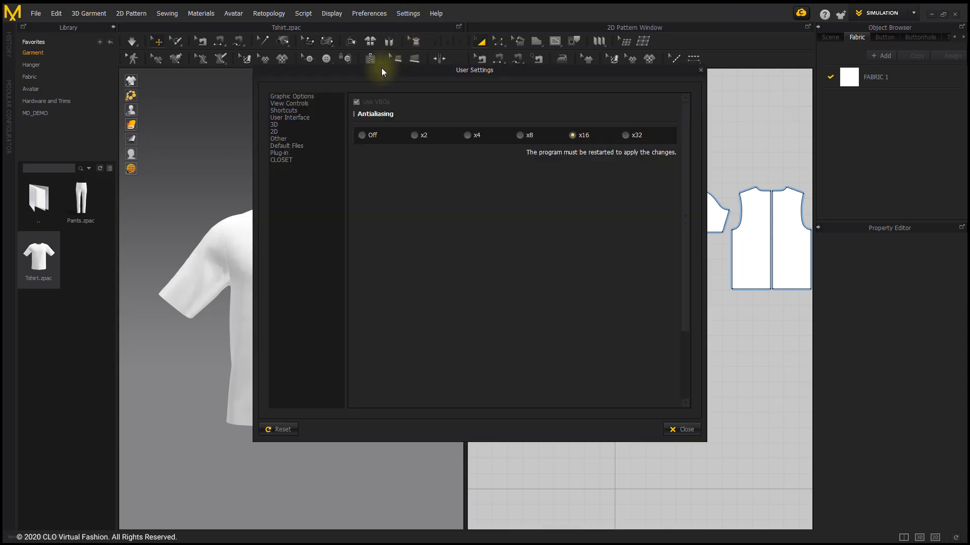
click(296, 103)
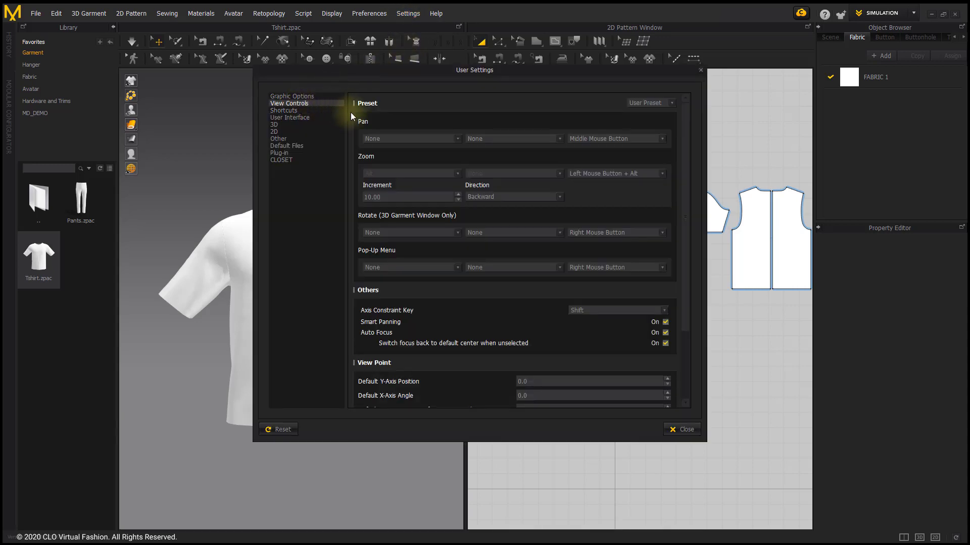
double_click(387, 197)
text(1.00)
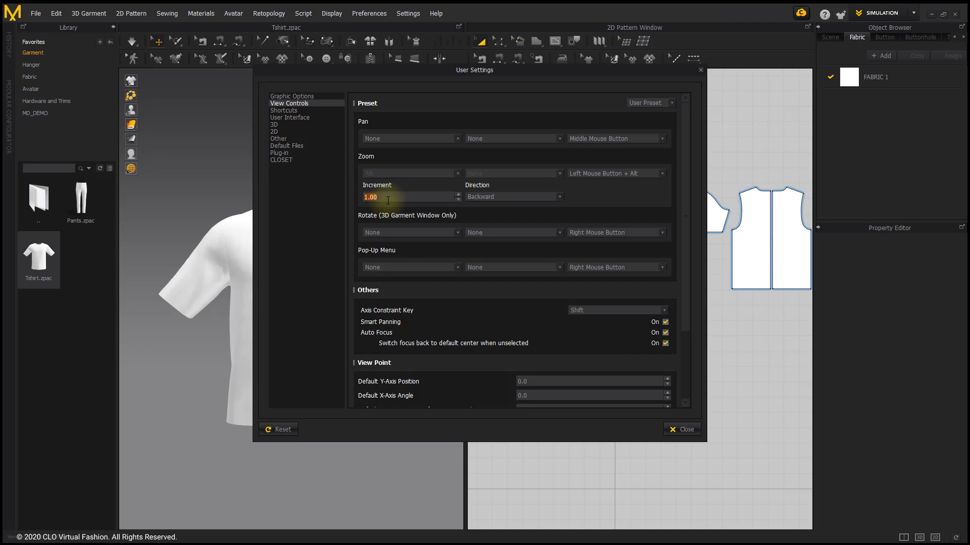
click(515, 192)
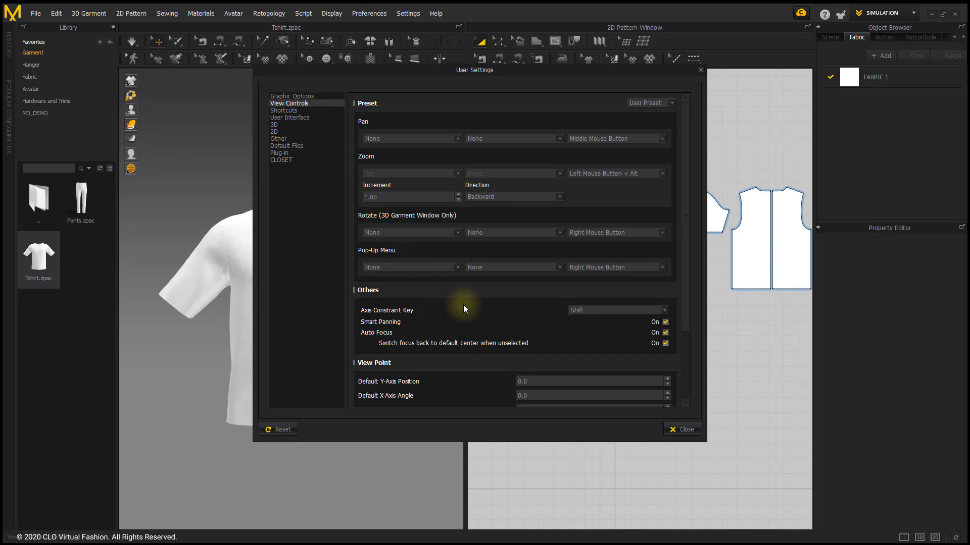
scroll(465, 305, down, 1)
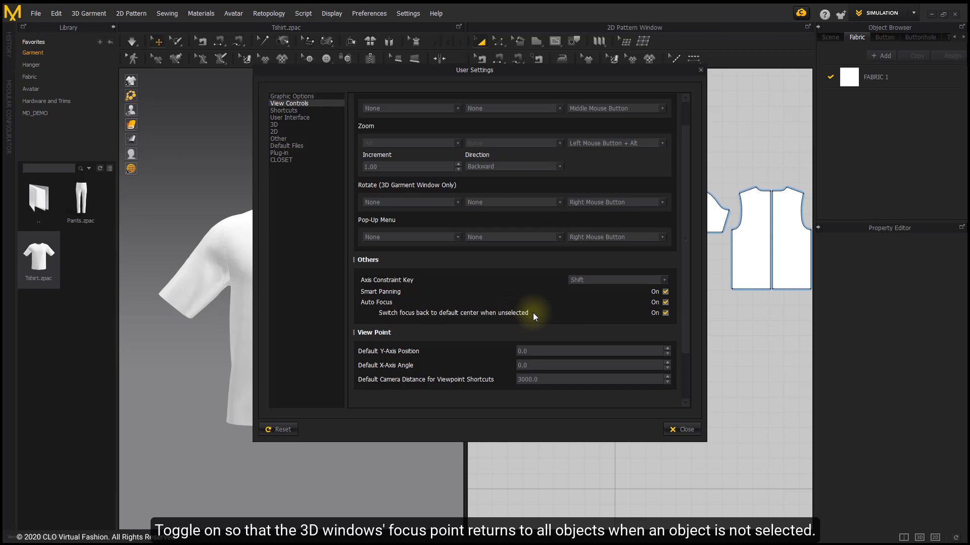
scroll(489, 332, down, 1)
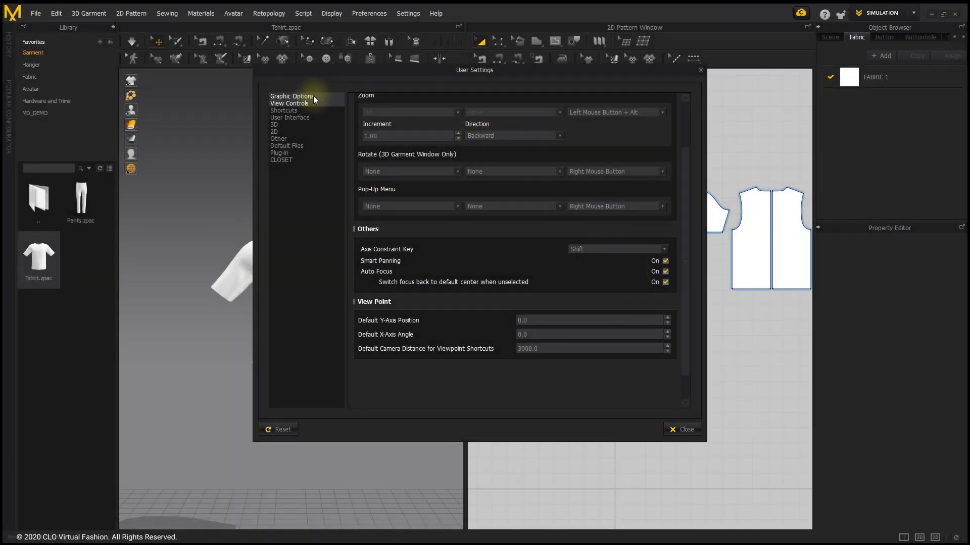
On the Shortcuts page, expand File and select New's Ctrl+N shortcut for editing.
click(291, 111)
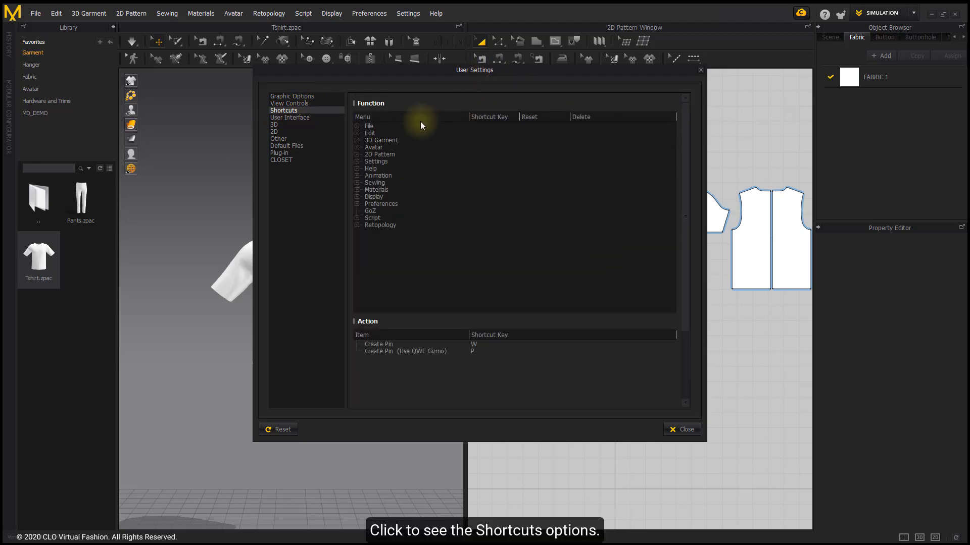
click(363, 128)
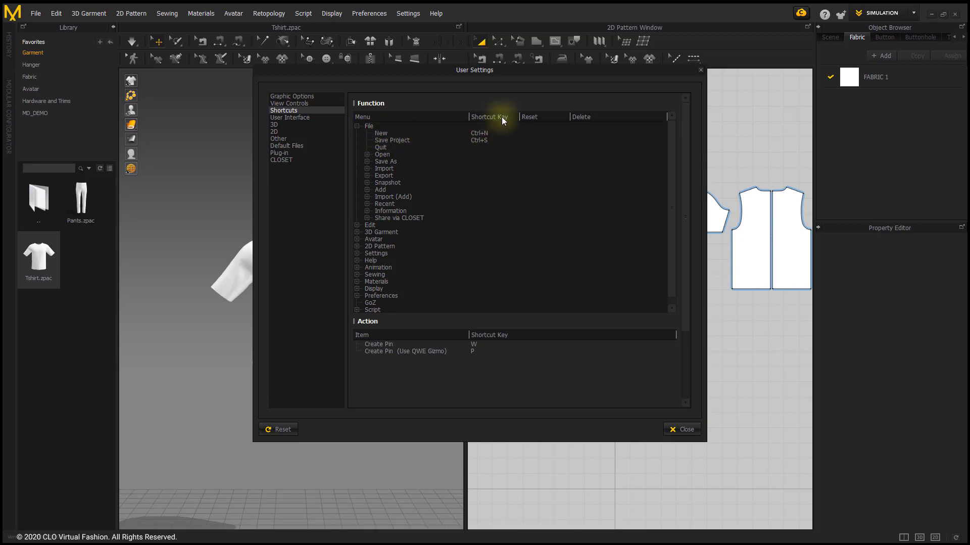
click(501, 133)
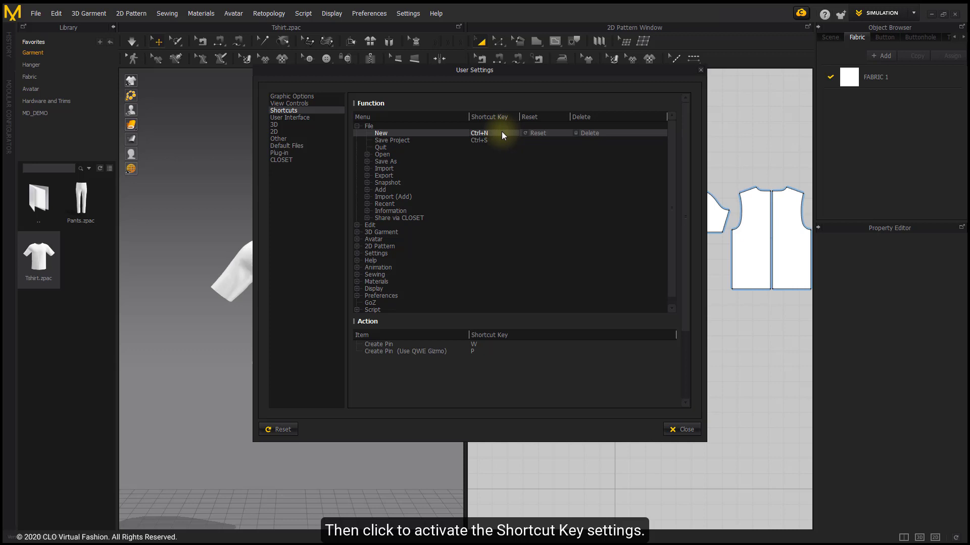
Try a shortcut on Quit, then Reset and Delete it so Quit has none.
click(490, 150)
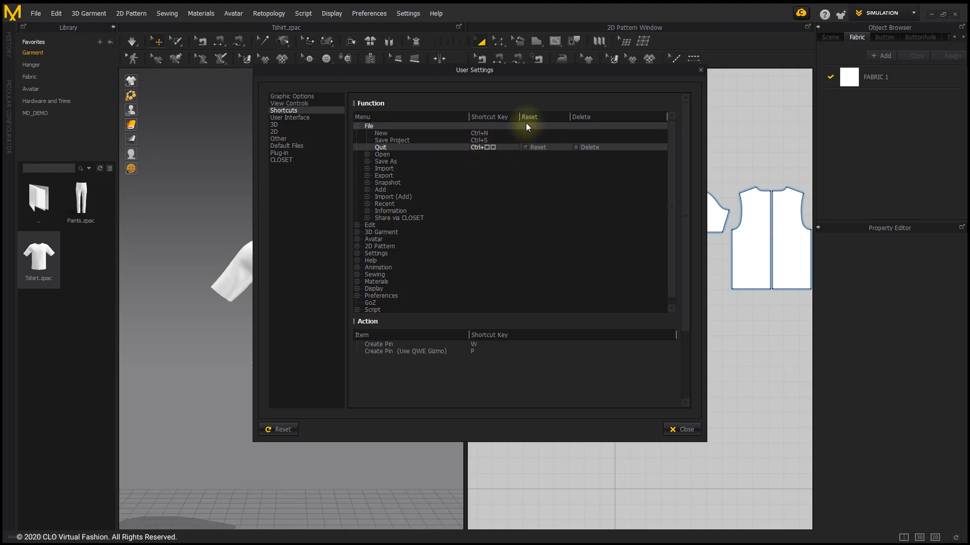
click(537, 147)
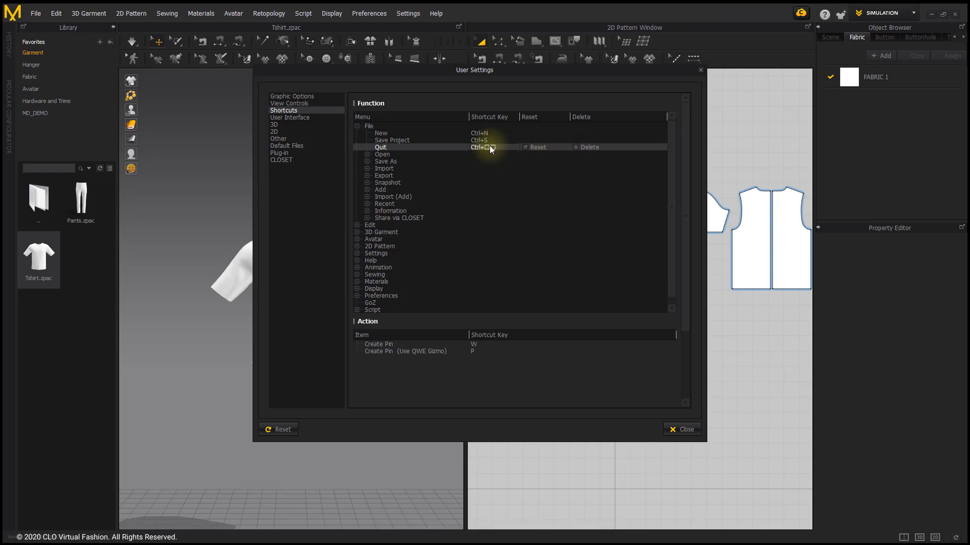
click(585, 146)
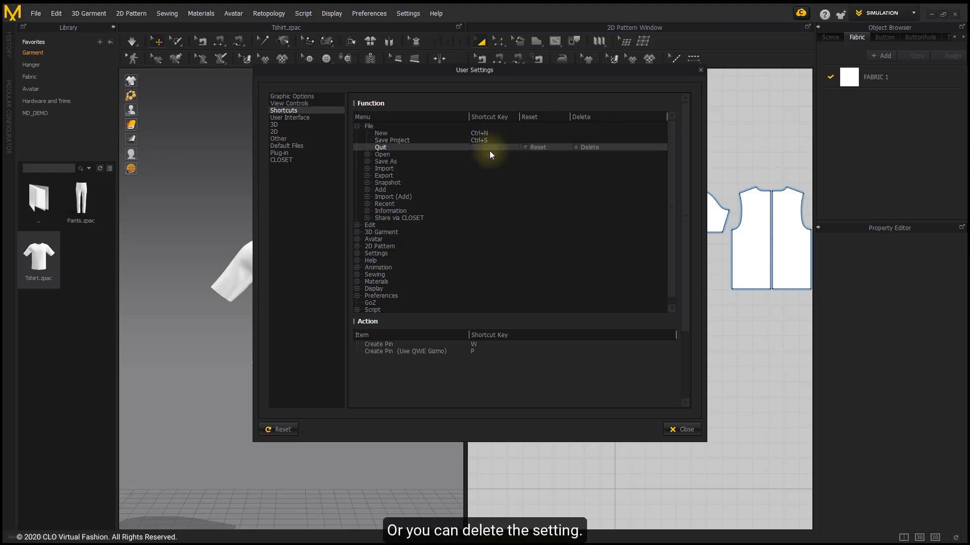
scroll(456, 226, down, 3)
scroll(456, 226, up, 3)
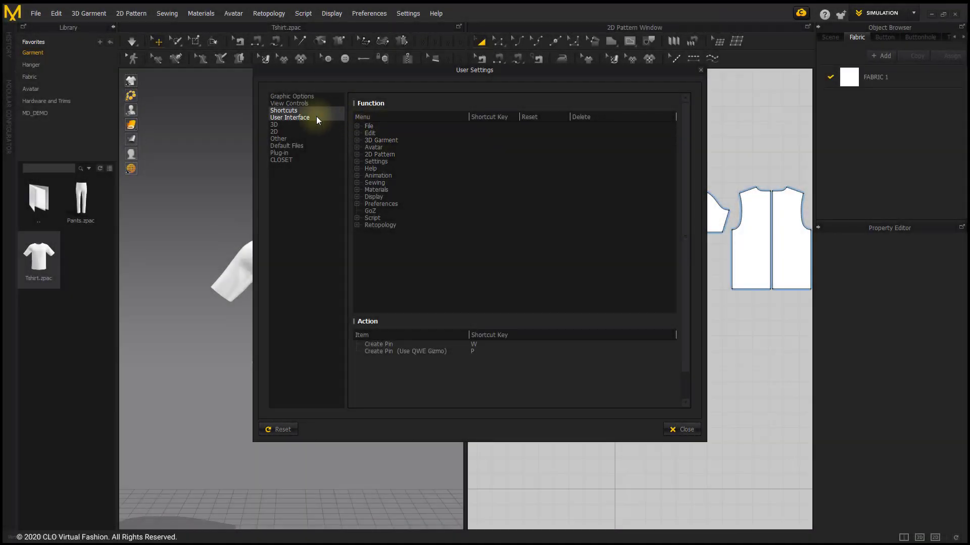
On the User Interface page, keep Unit System at Millimeter.
click(296, 118)
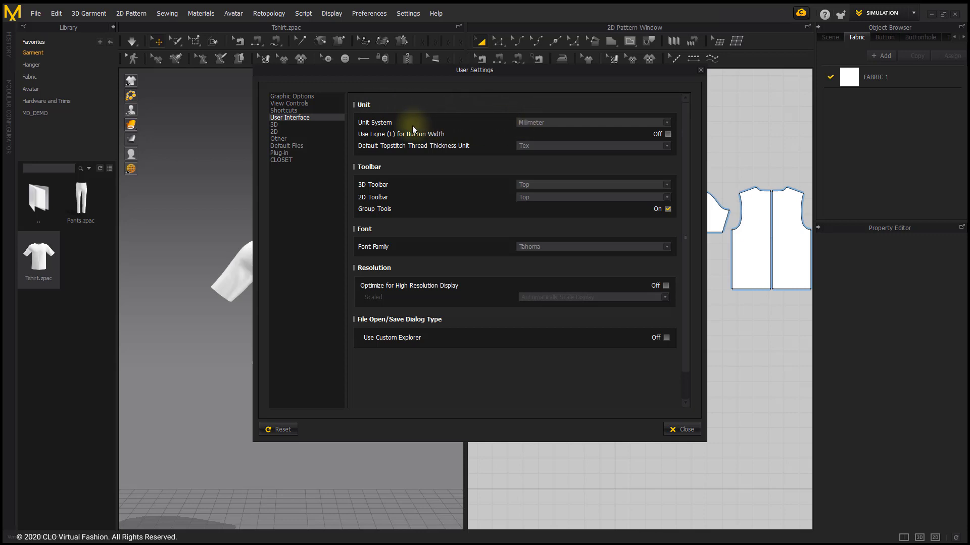
click(524, 121)
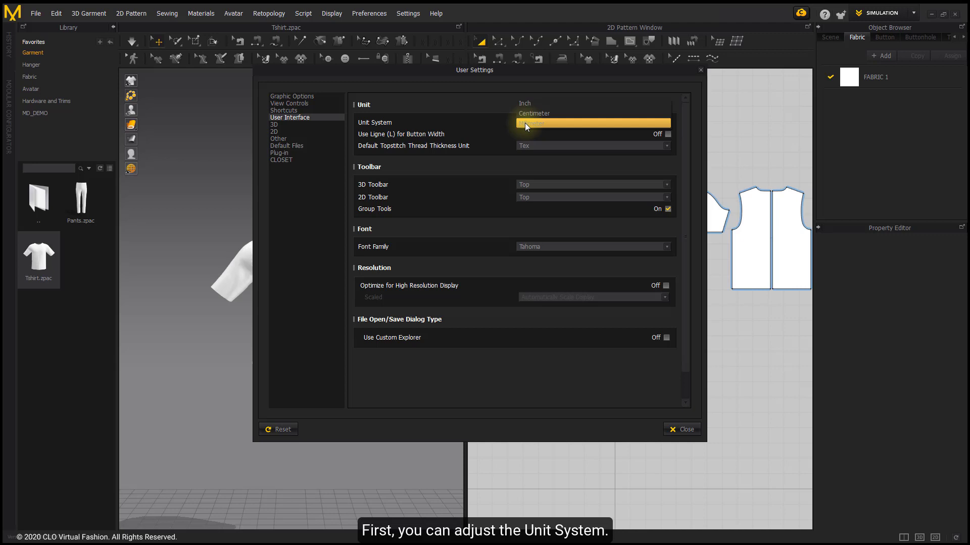
click(525, 124)
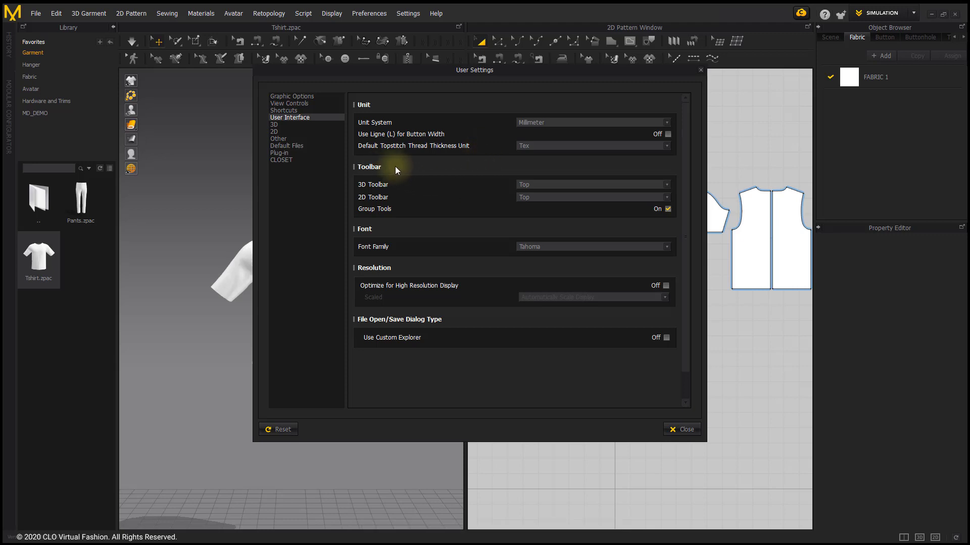
Move the 3D Toolbar to Left, then put it back at Top.
click(519, 185)
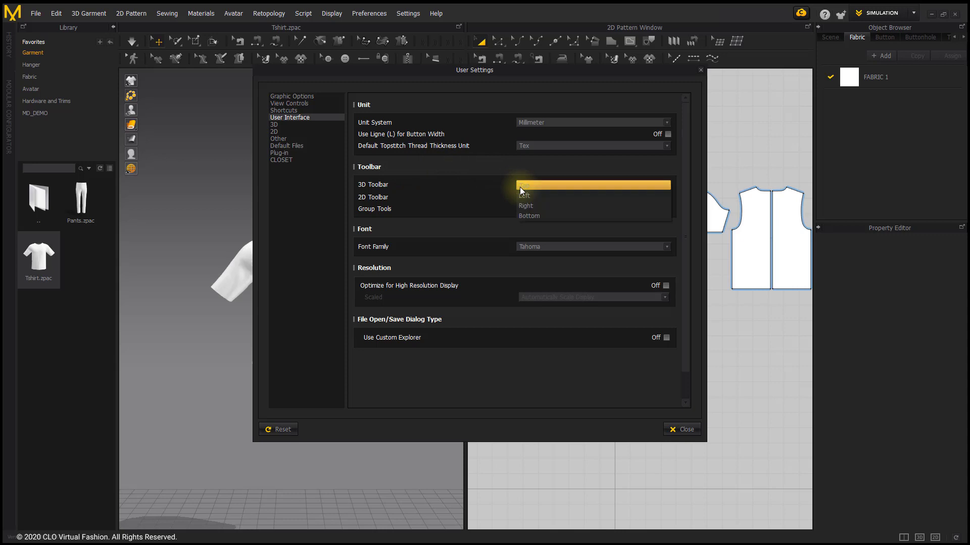
click(525, 196)
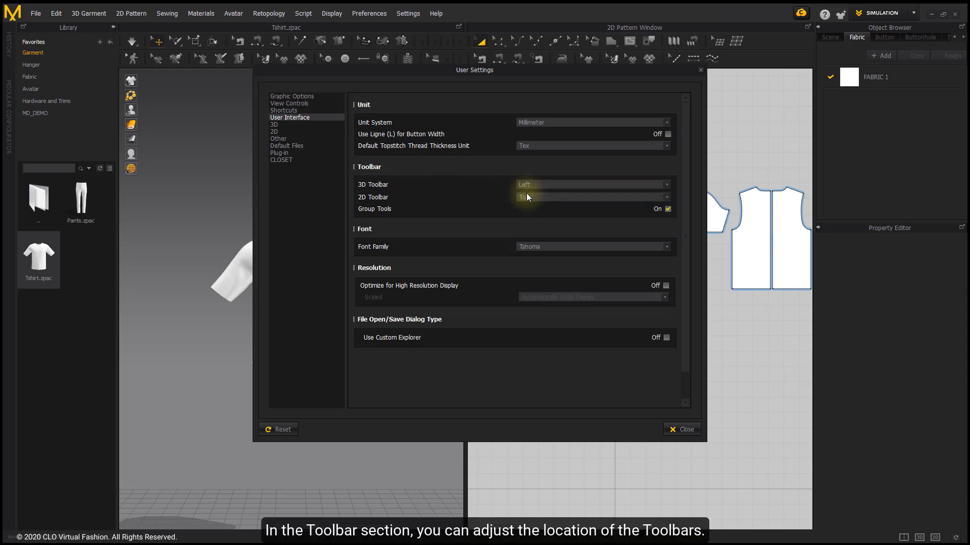
click(528, 186)
click(532, 175)
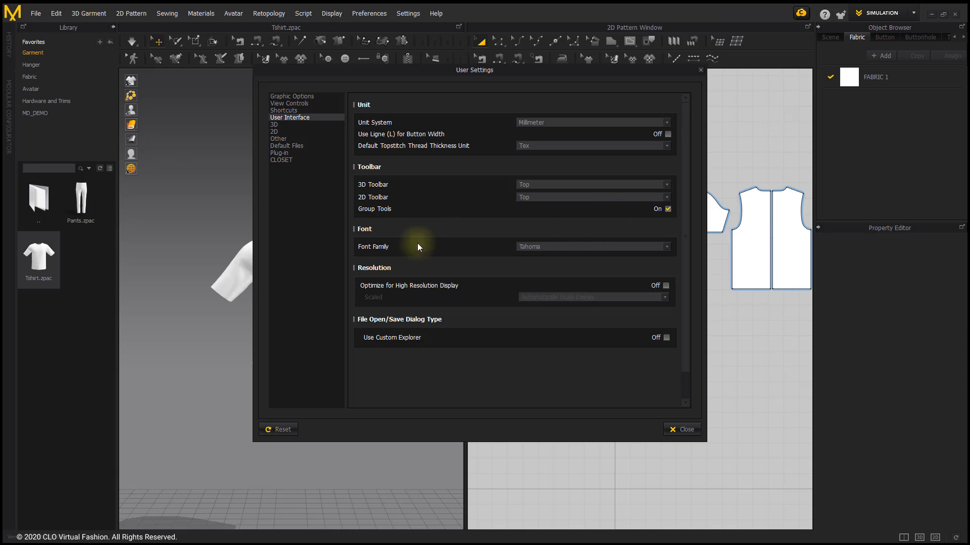
click(541, 246)
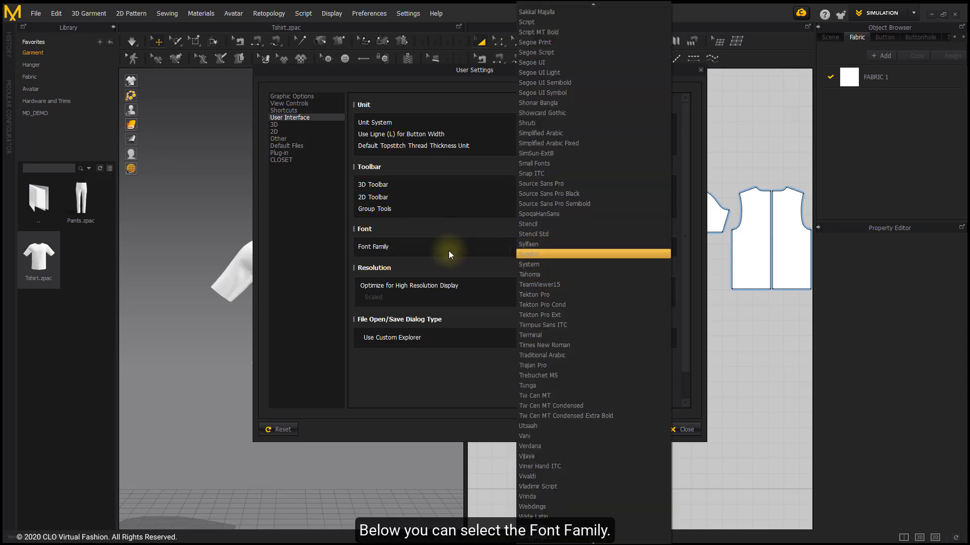
click(425, 243)
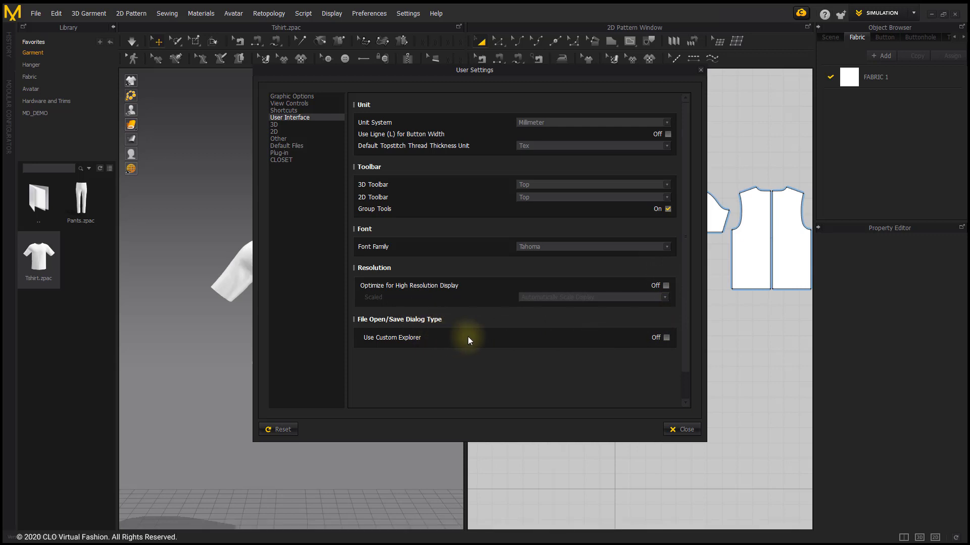
click(686, 429)
click(402, 193)
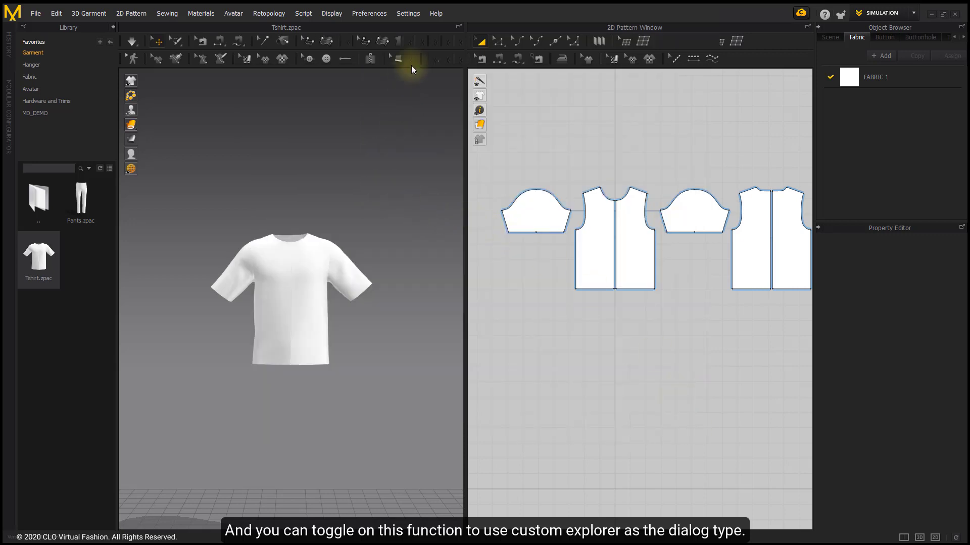
right_click(317, 52)
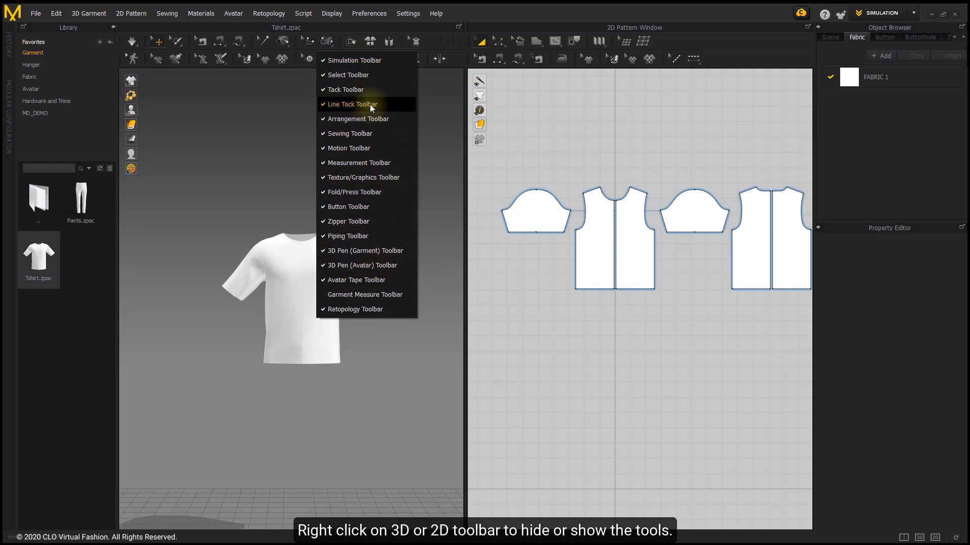
right_click(675, 40)
right_click(675, 40)
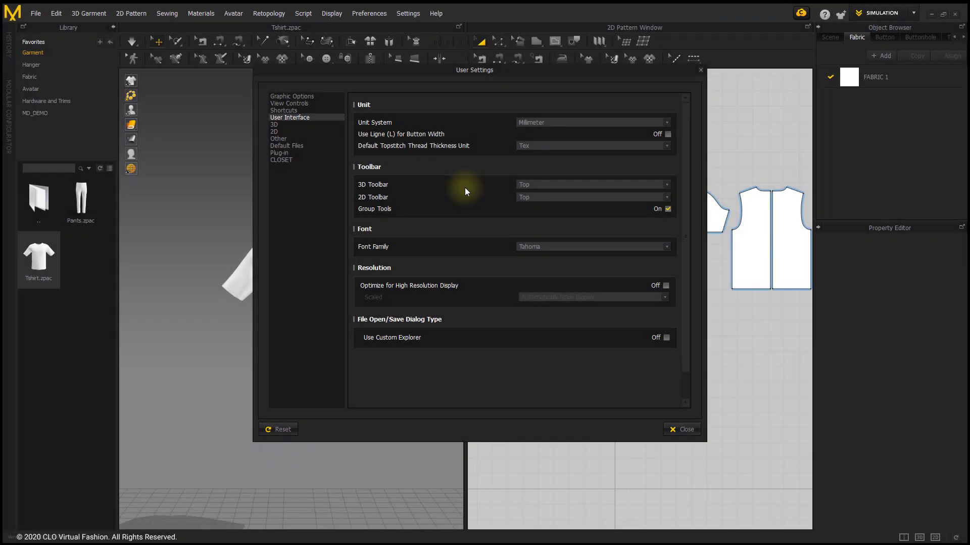
On the Default Files page, keep Auto Save at 0.5 minutes with Project (ZPRJ) type.
click(281, 146)
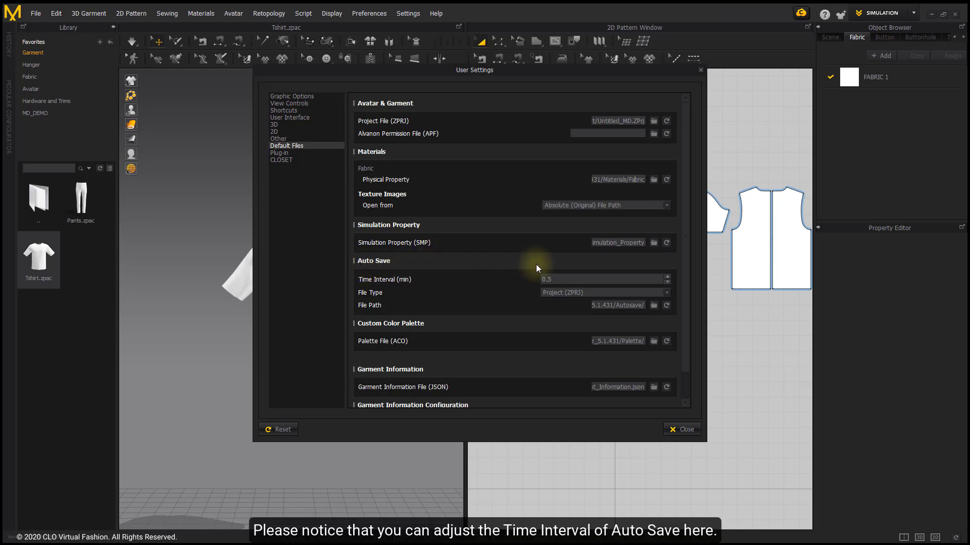
double_click(574, 279)
click(573, 279)
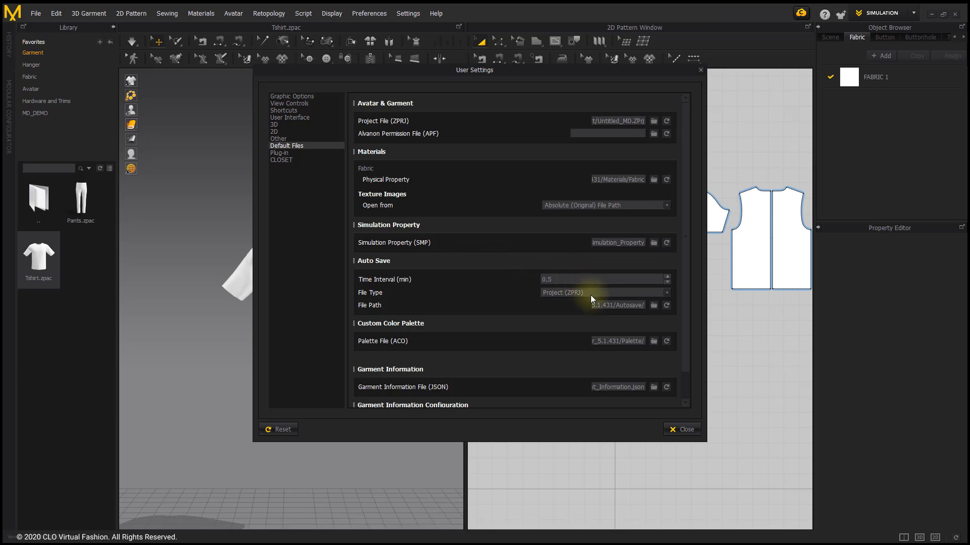
click(592, 293)
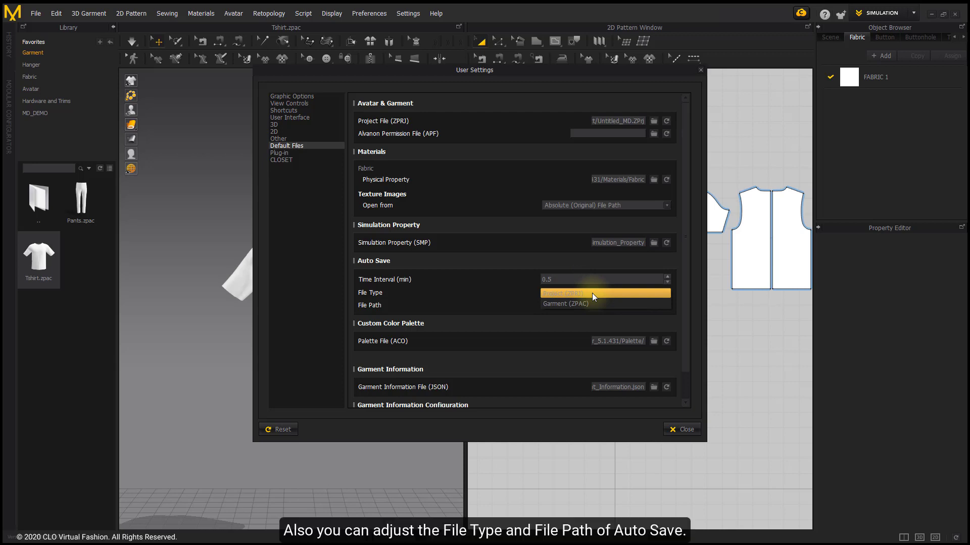
click(592, 293)
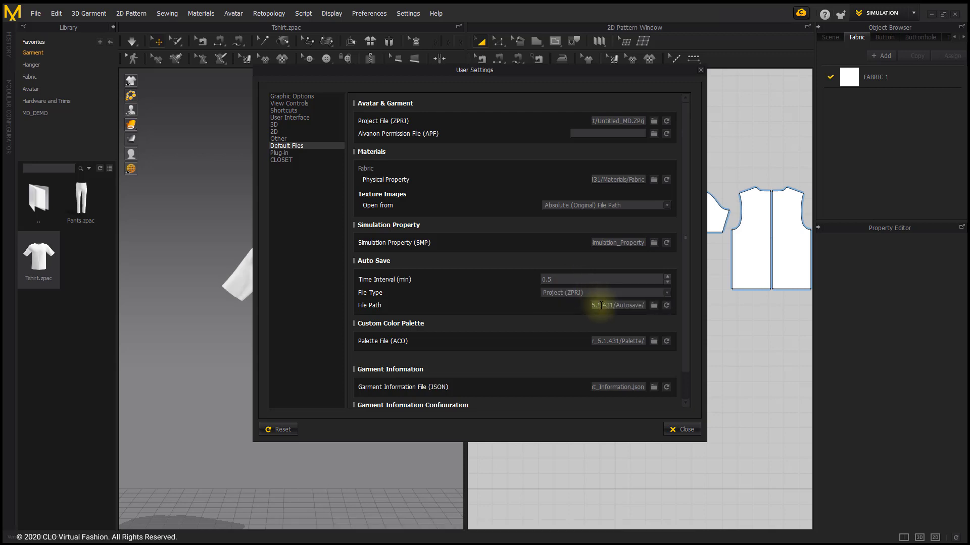
scroll(566, 323, down, 2)
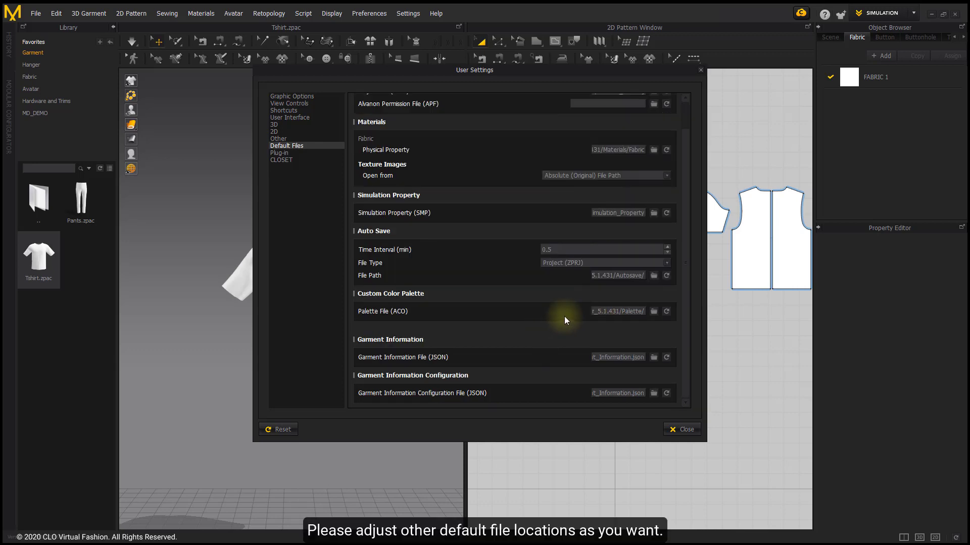